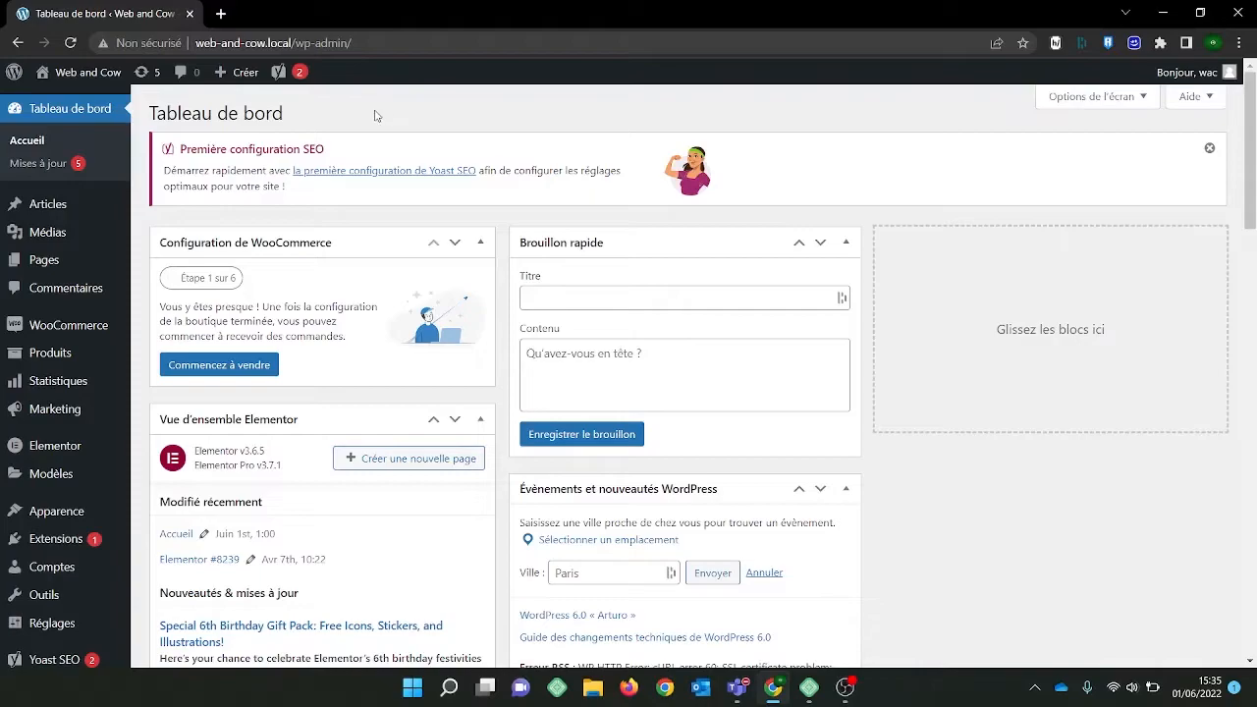
# Create a new Fenêtre modale template in Elementor named "Ma fenêtre modale".
pyautogui.moveTo(79, 478)
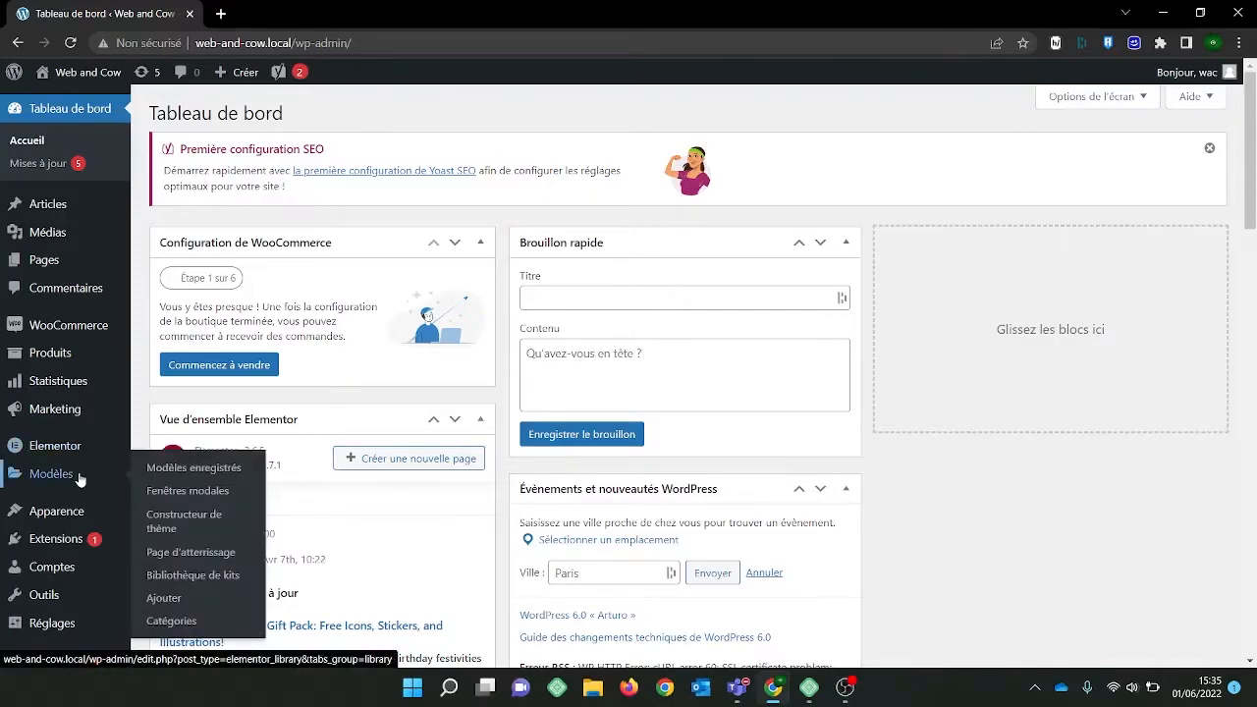
pyautogui.click(177, 492)
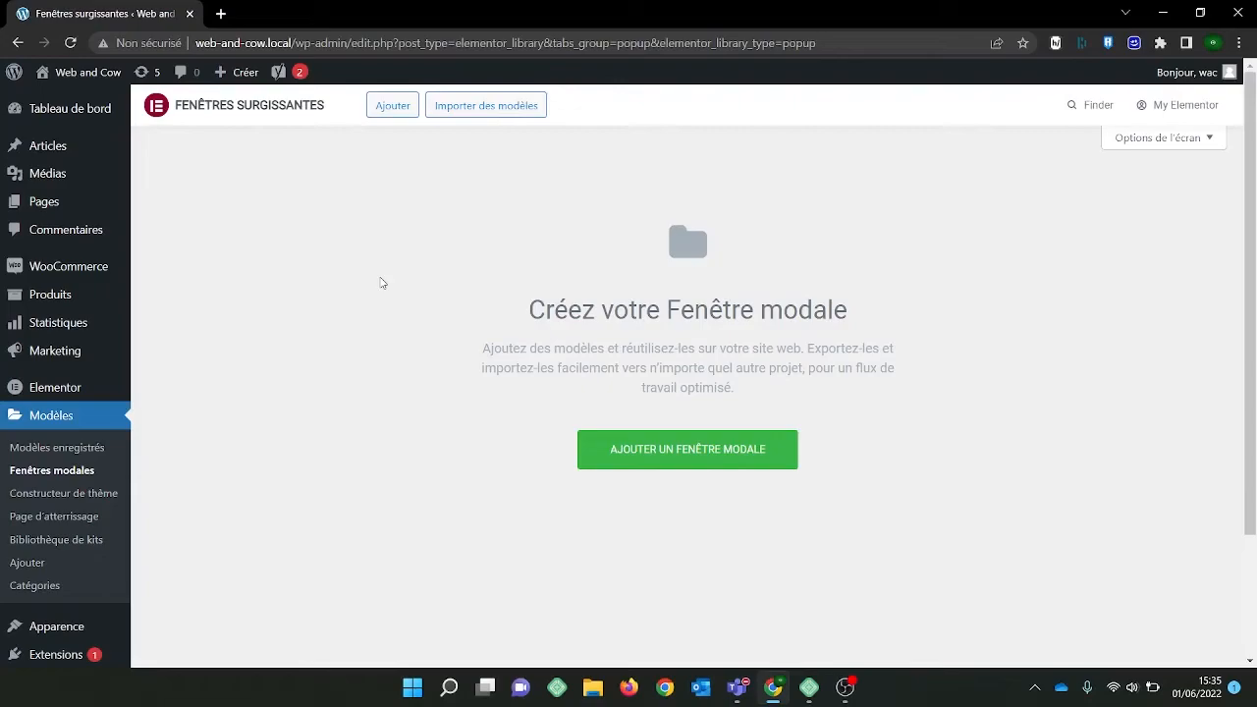
pyautogui.click(391, 108)
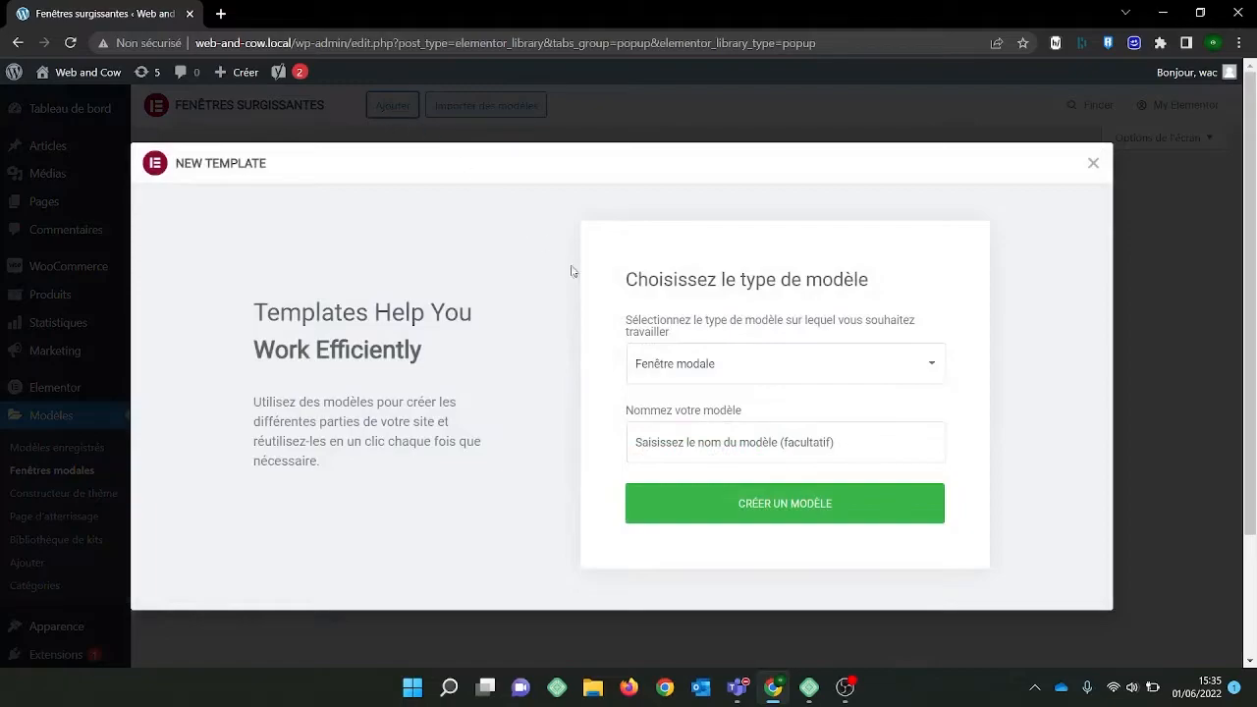
pyautogui.click(704, 439)
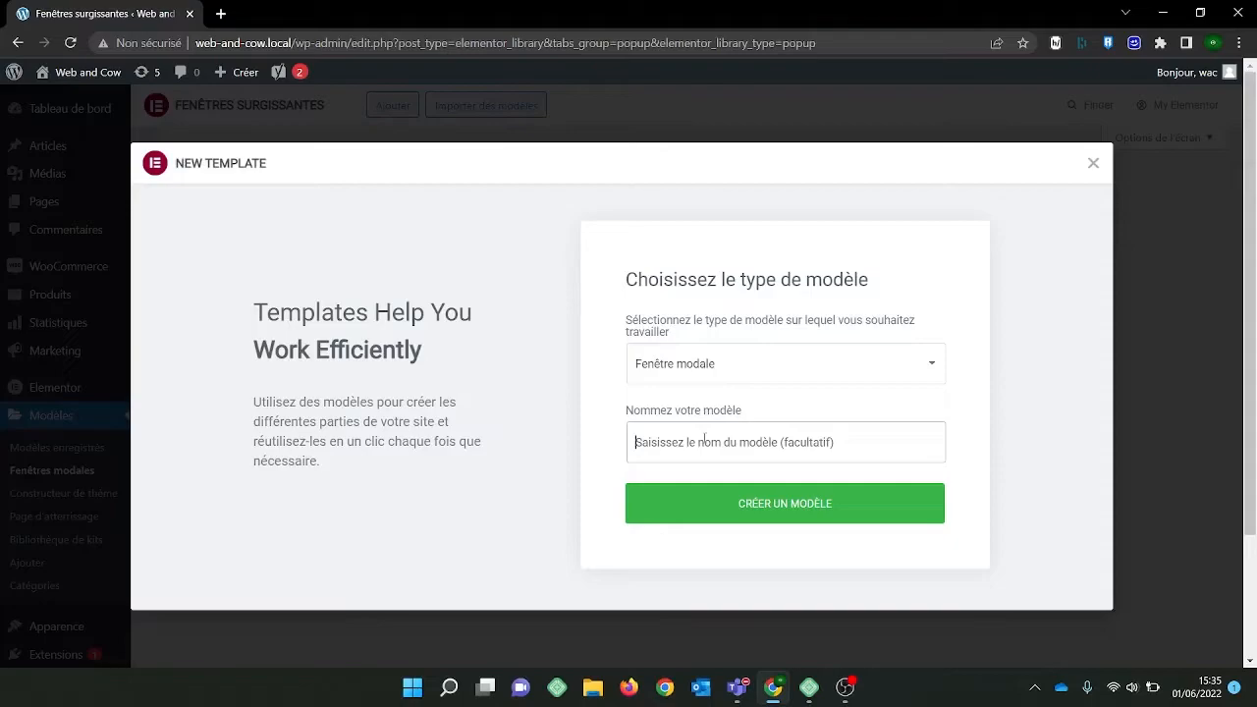
pyautogui.write('Ma fen')
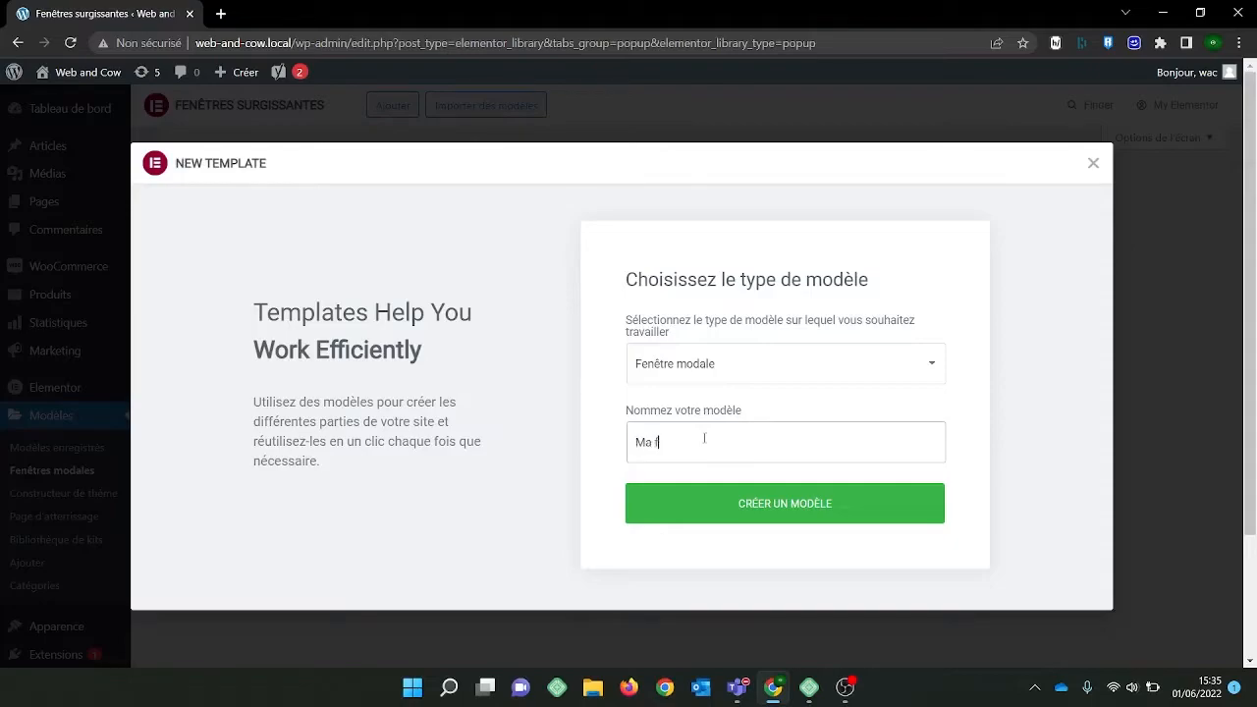
pyautogui.write('être modale')
pyautogui.click(739, 510)
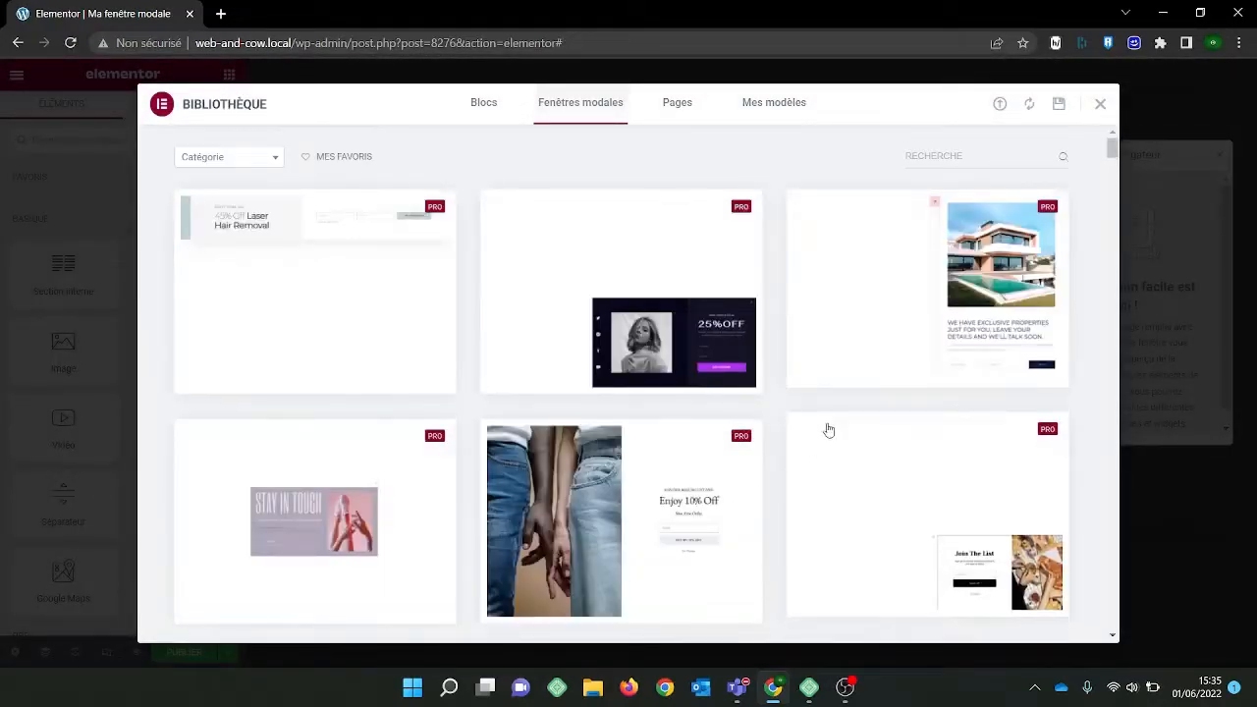
# Dismiss the template library and add a Titre widget with an Image widget below it to the blank popup.
pyautogui.click(1101, 104)
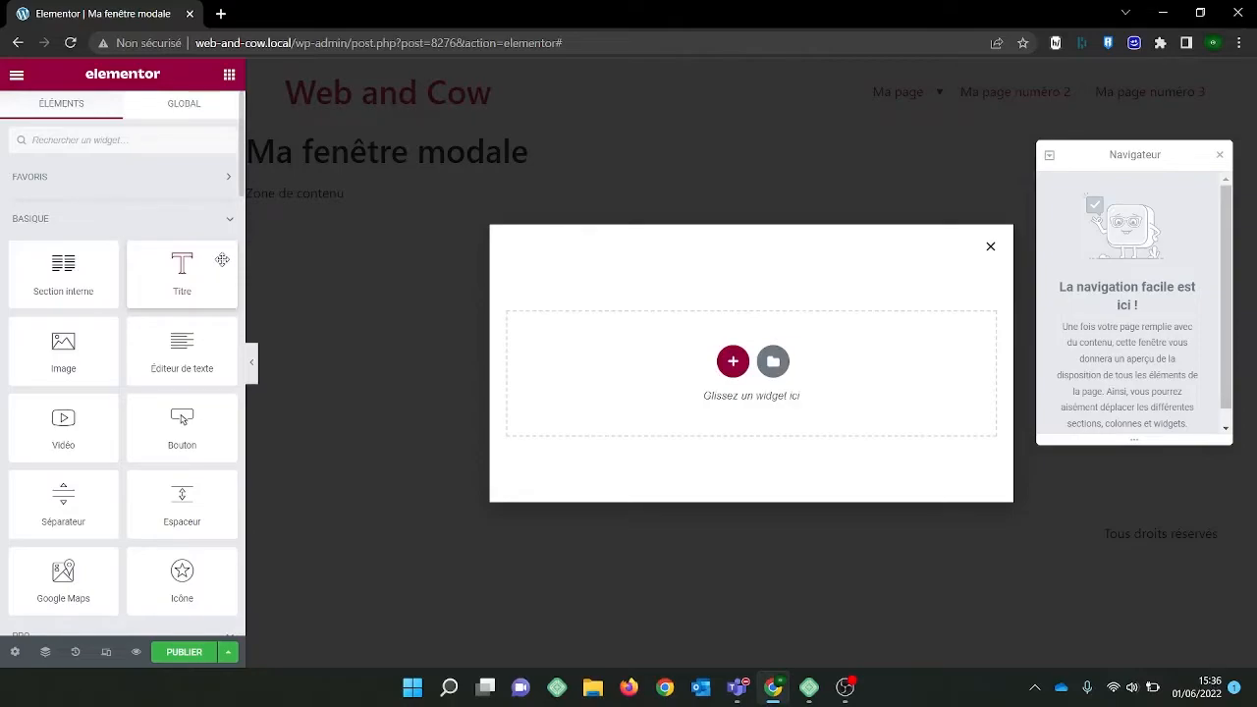
pyautogui.moveTo(222, 259); pyautogui.dragTo(719, 349)
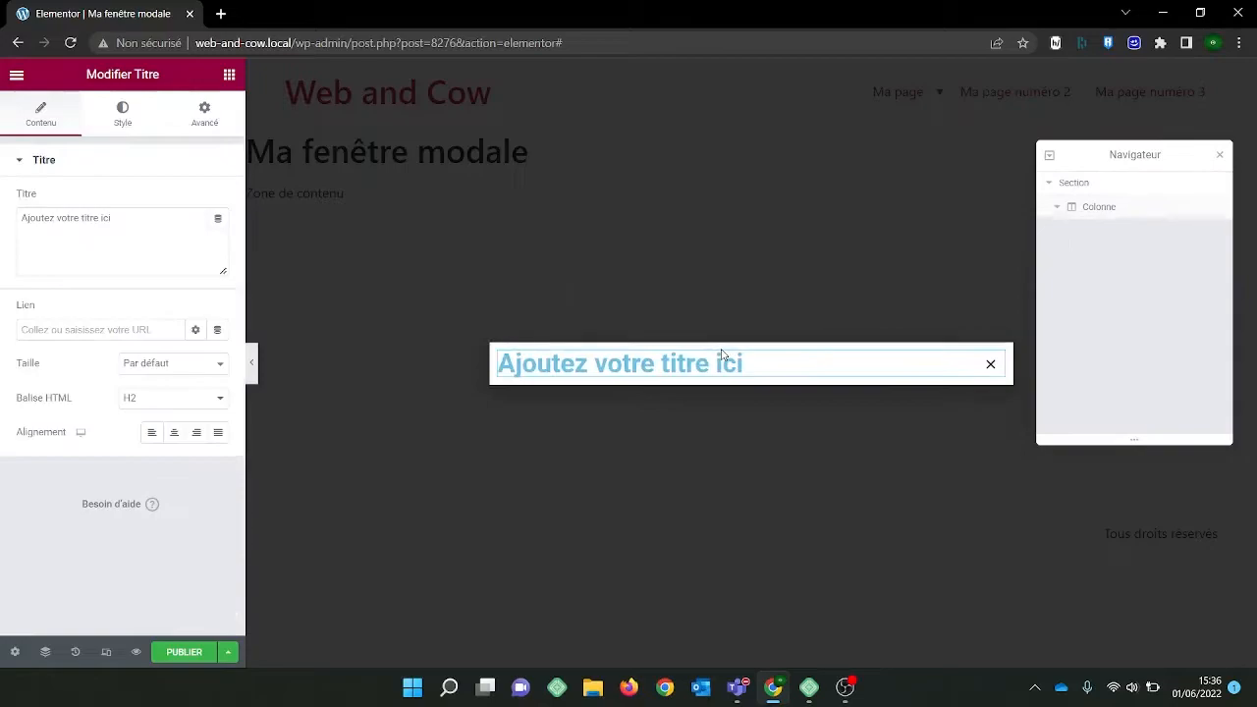
pyautogui.click(229, 77)
pyautogui.moveTo(88, 375); pyautogui.dragTo(624, 380)
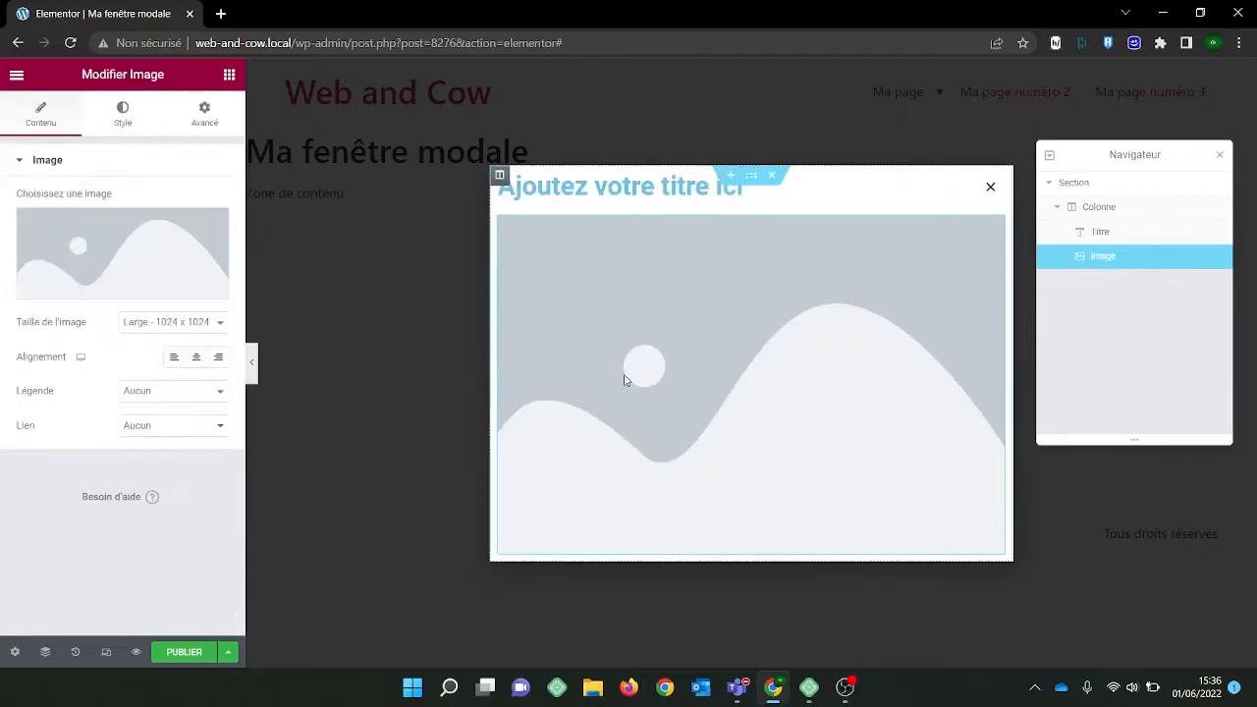
# Add a Bouton widget below the image and centre its alignment.
pyautogui.click(229, 75)
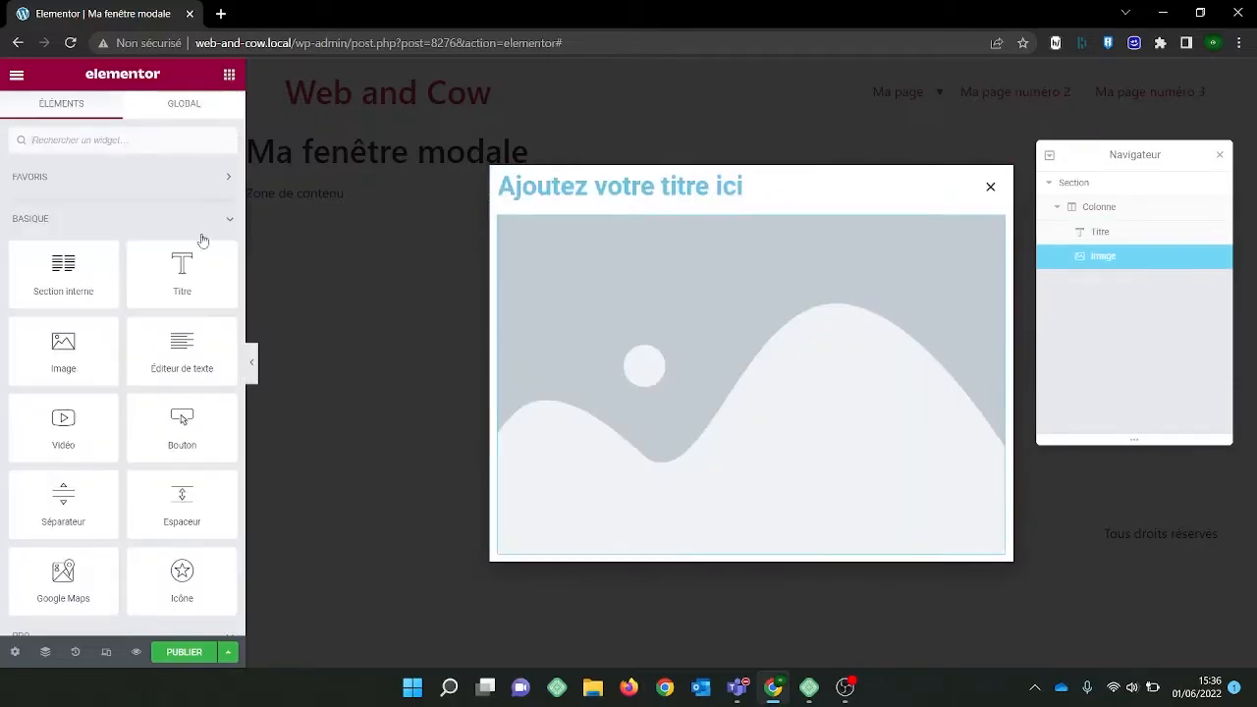
pyautogui.moveTo(182, 442); pyautogui.dragTo(673, 541)
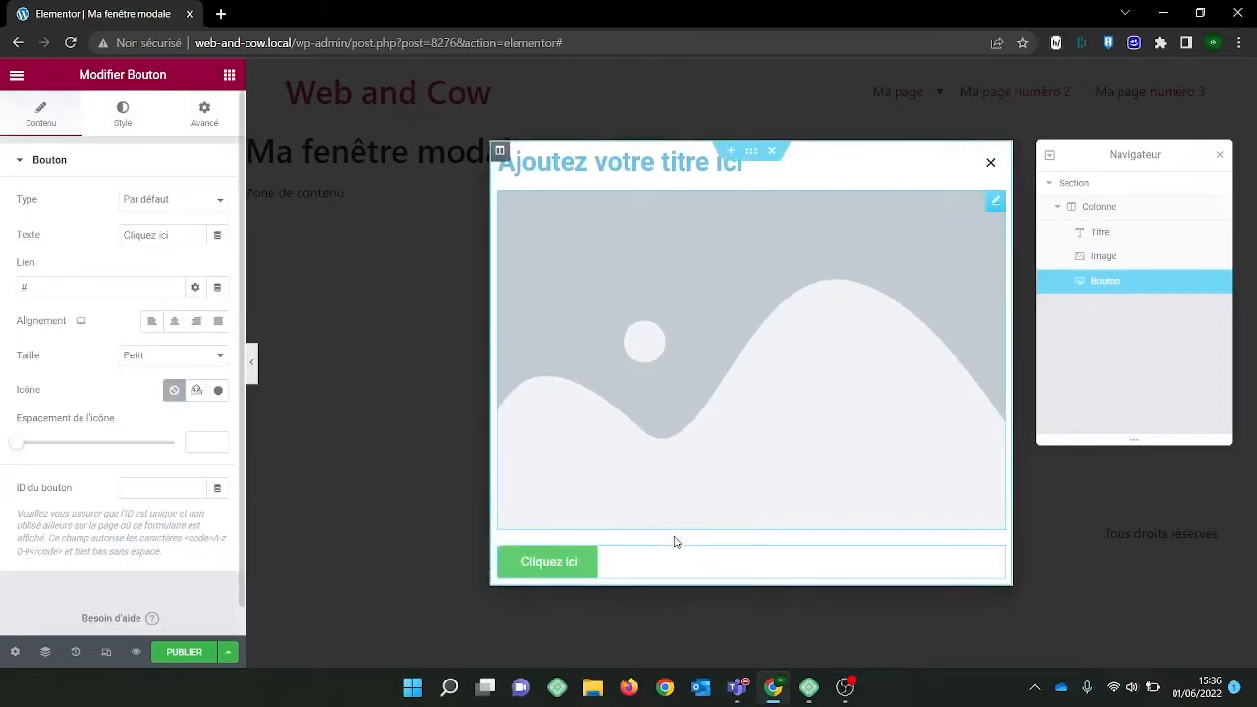
pyautogui.click(174, 321)
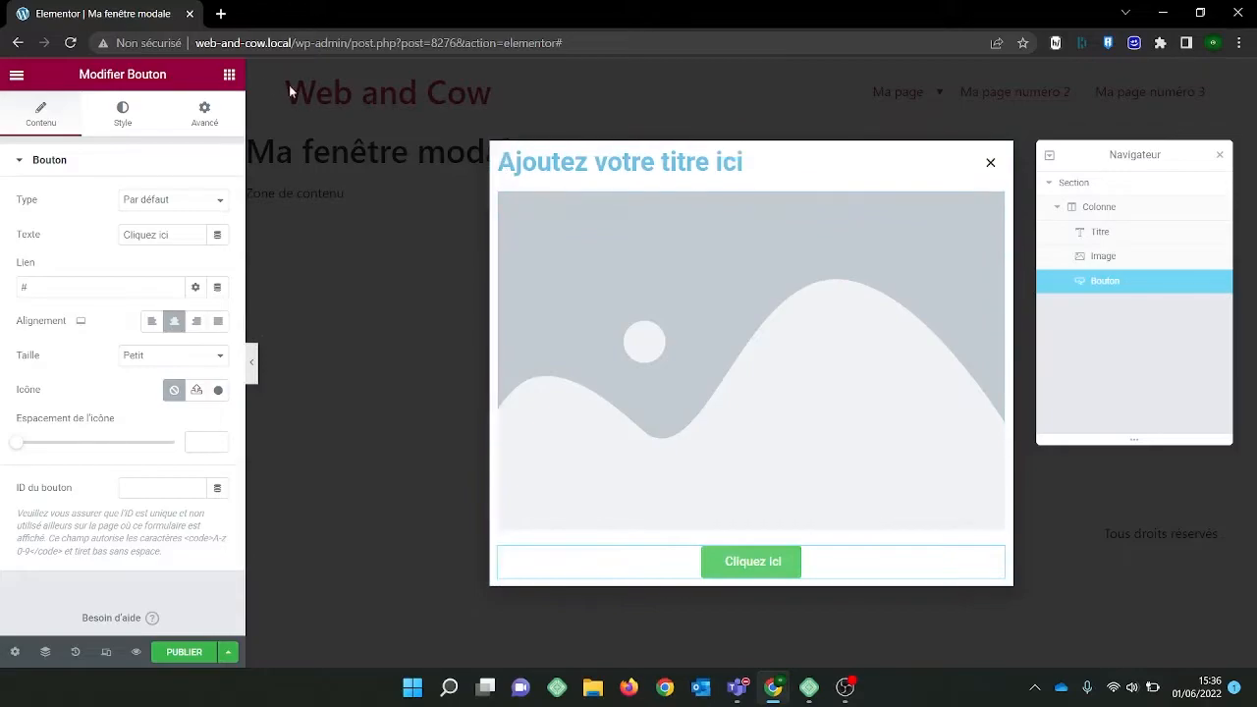
pyautogui.click(228, 74)
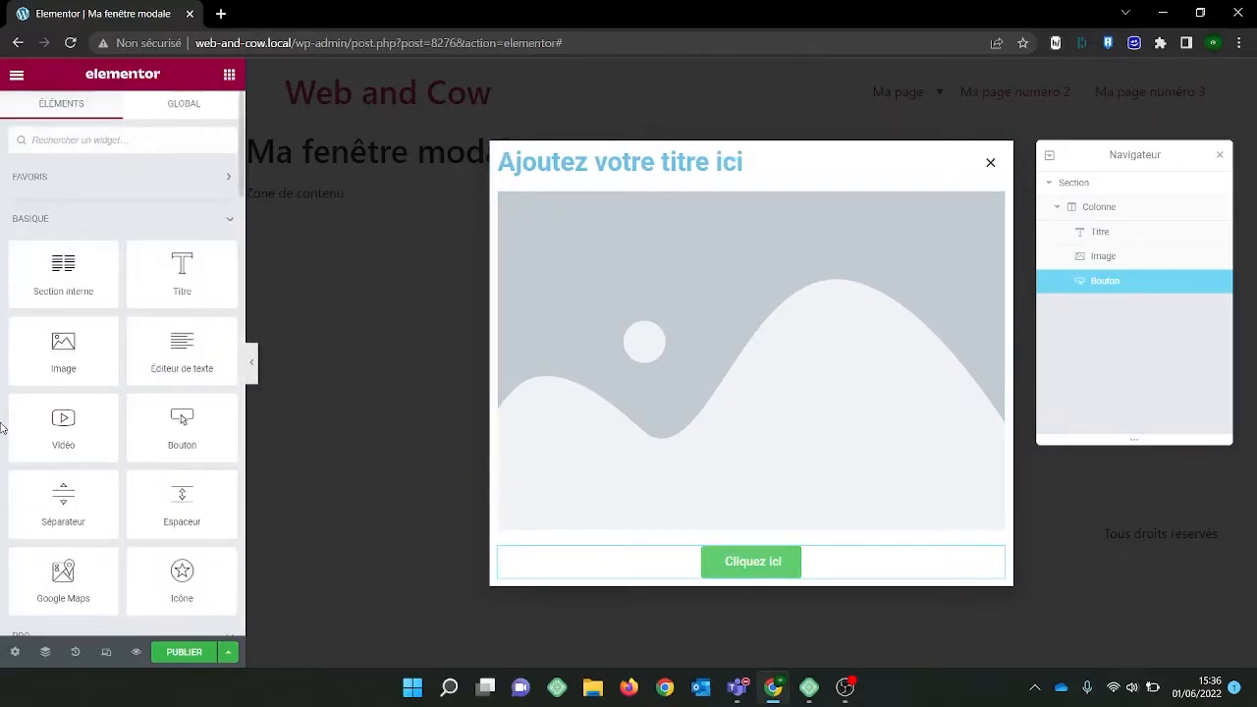
pyautogui.scroll(-3, 3, 427)
pyautogui.scroll(-4, 3, 427)
pyautogui.scroll(-5, 3, 427)
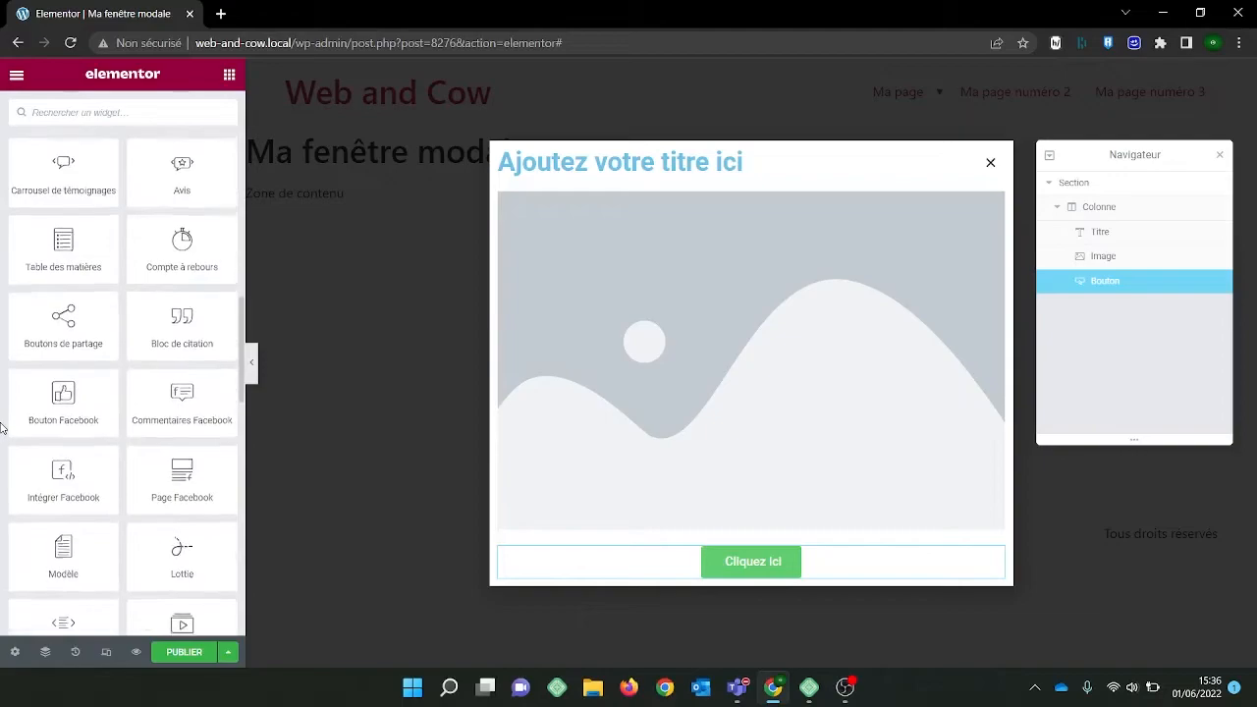
pyautogui.scroll(12, 3, 427)
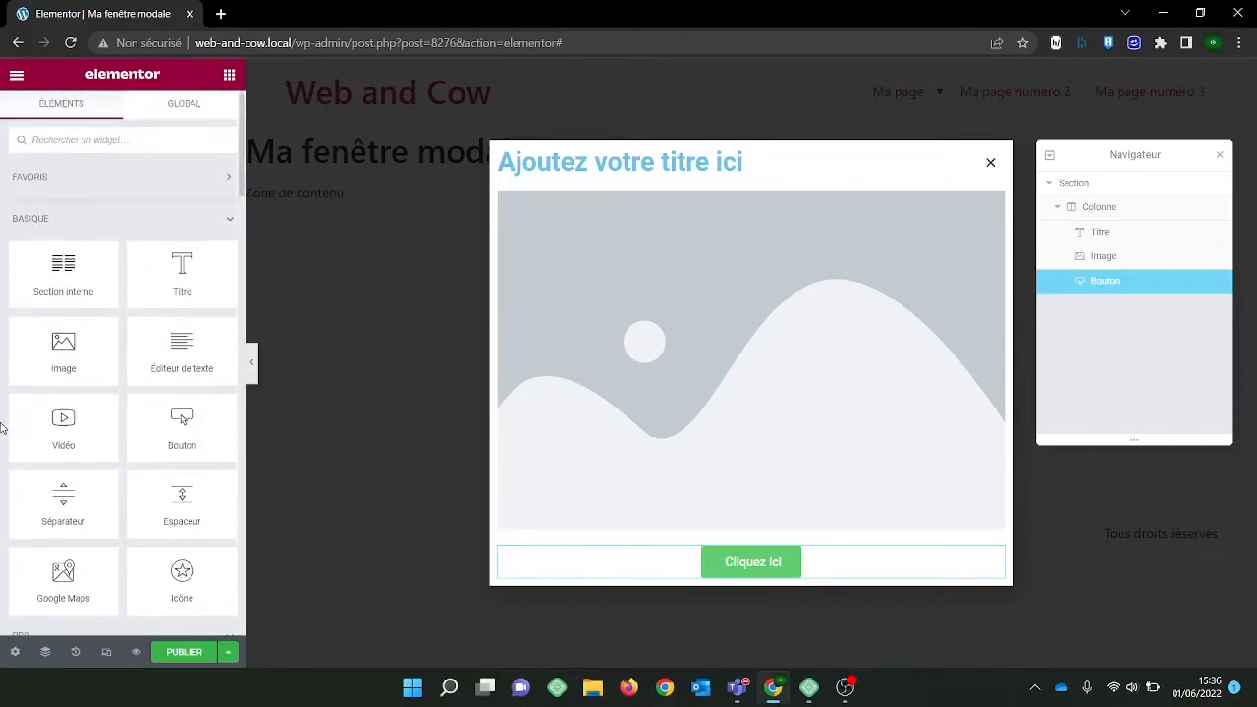
# In the popup's layout settings, try the bottom and top vertical positions and restore the centred one.
pyautogui.click(15, 653)
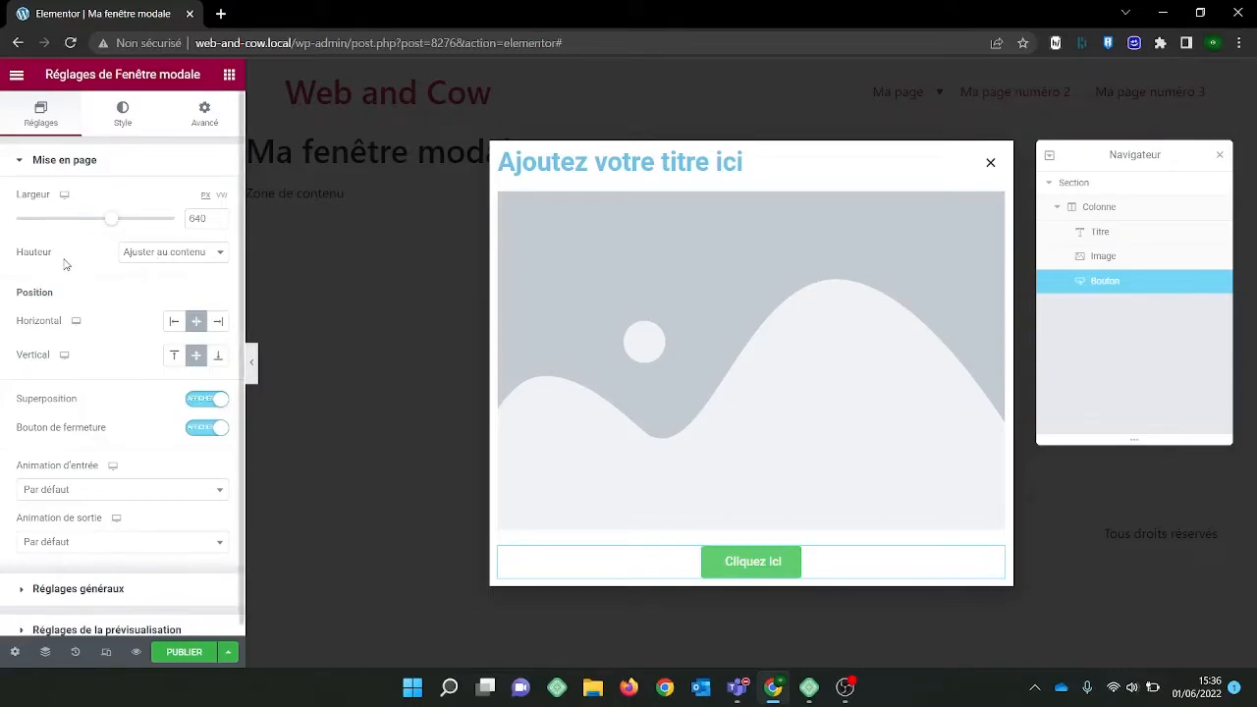
pyautogui.click(219, 357)
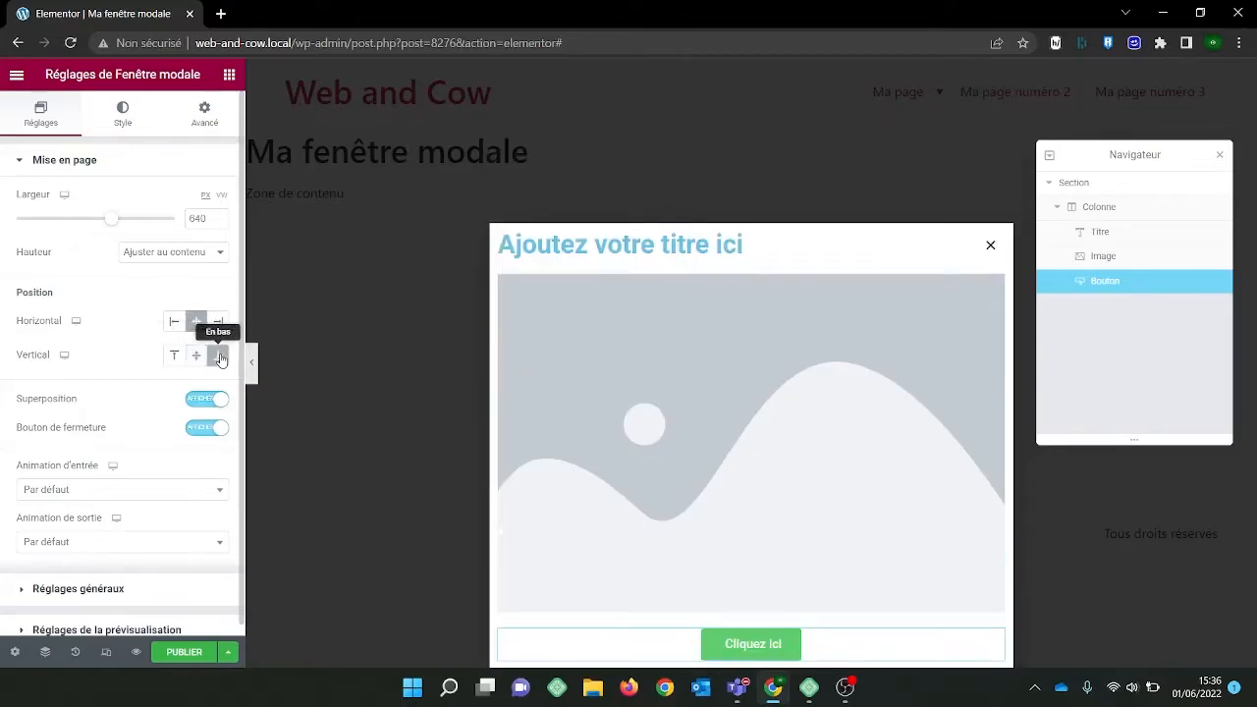
pyautogui.click(174, 357)
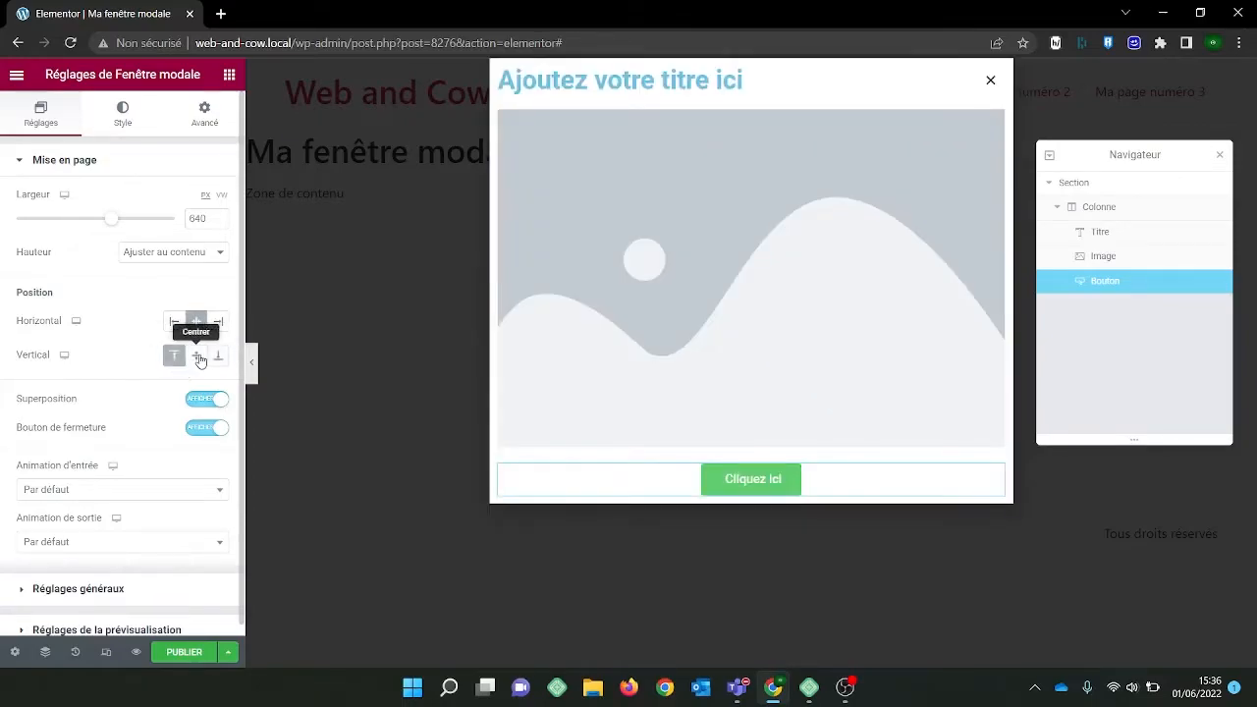
pyautogui.click(197, 358)
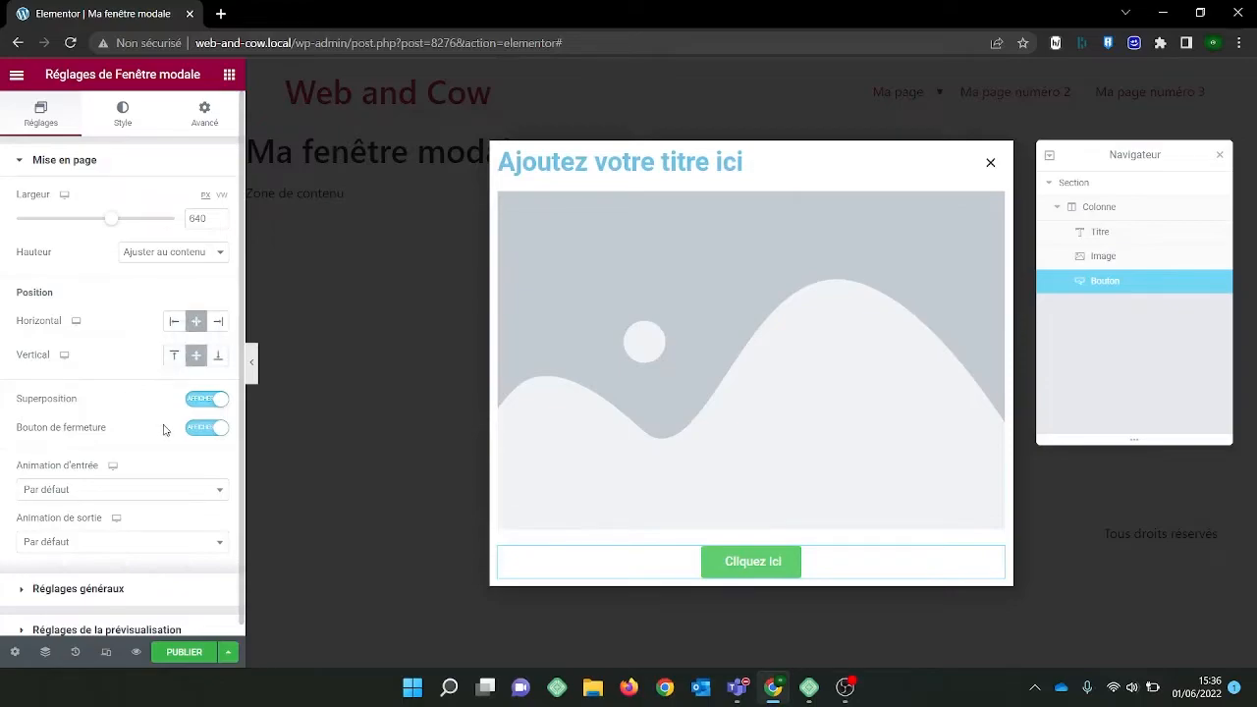
# Try hiding the popup's close button and its overlay, turning each one back on.
pyautogui.click(216, 428)
pyautogui.click(216, 428)
pyautogui.click(210, 399)
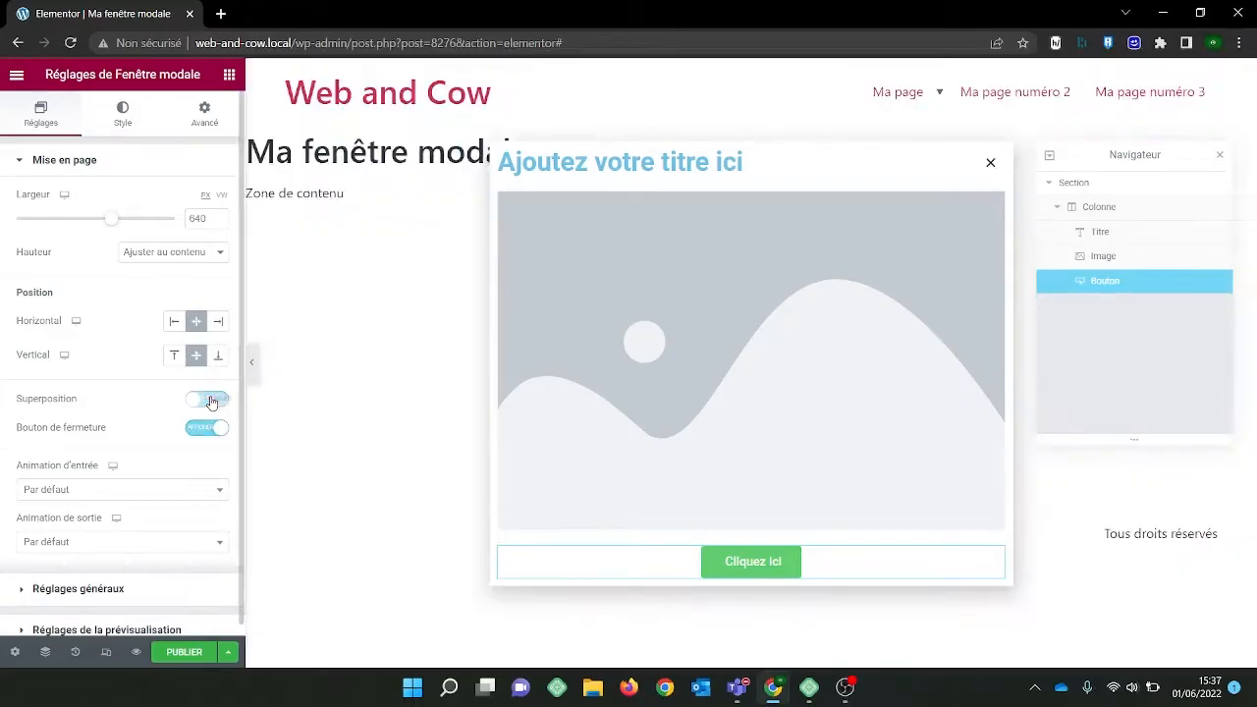
pyautogui.click(210, 399)
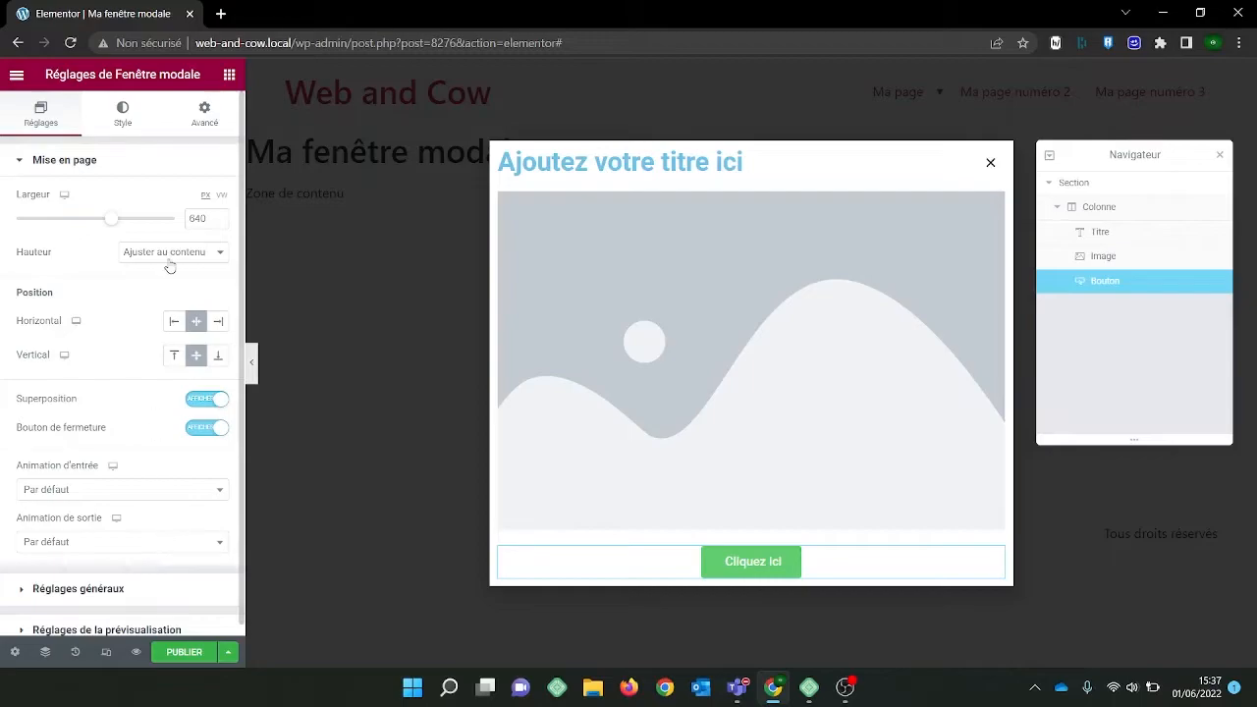
# Examine the popup's Superposition style options and its advanced settings, dismissing the settings notice.
pyautogui.click(121, 110)
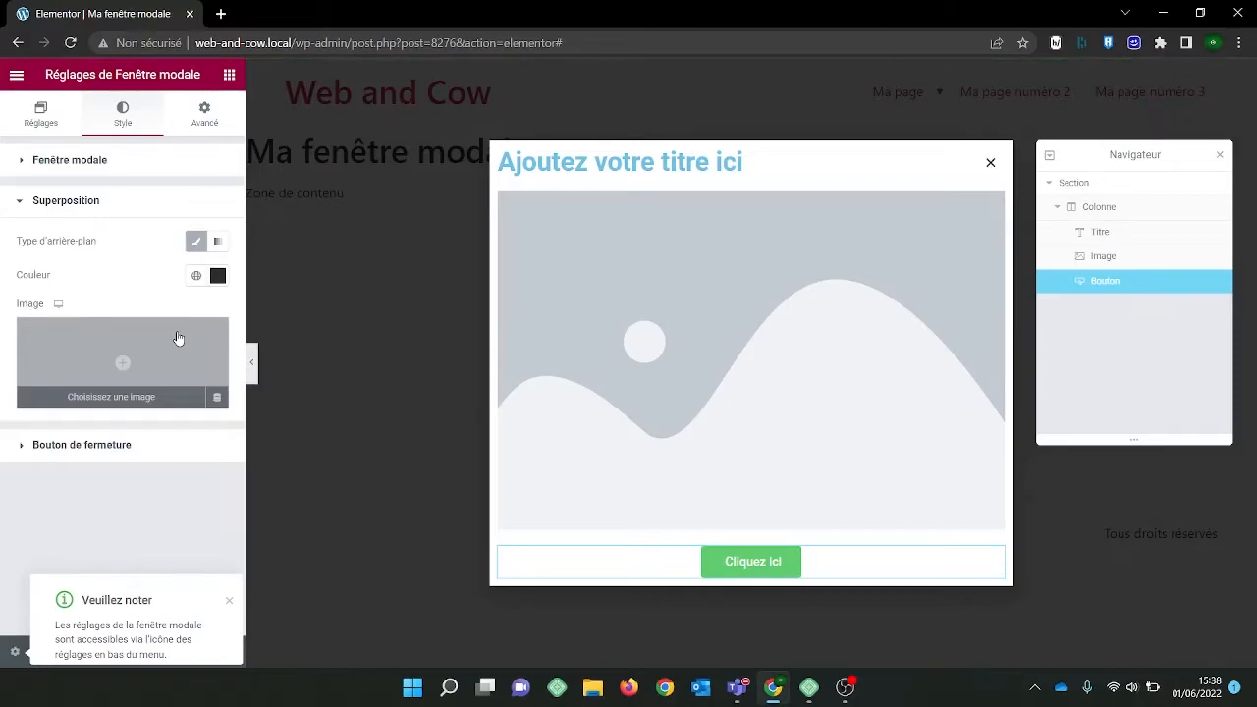
pyautogui.click(197, 135)
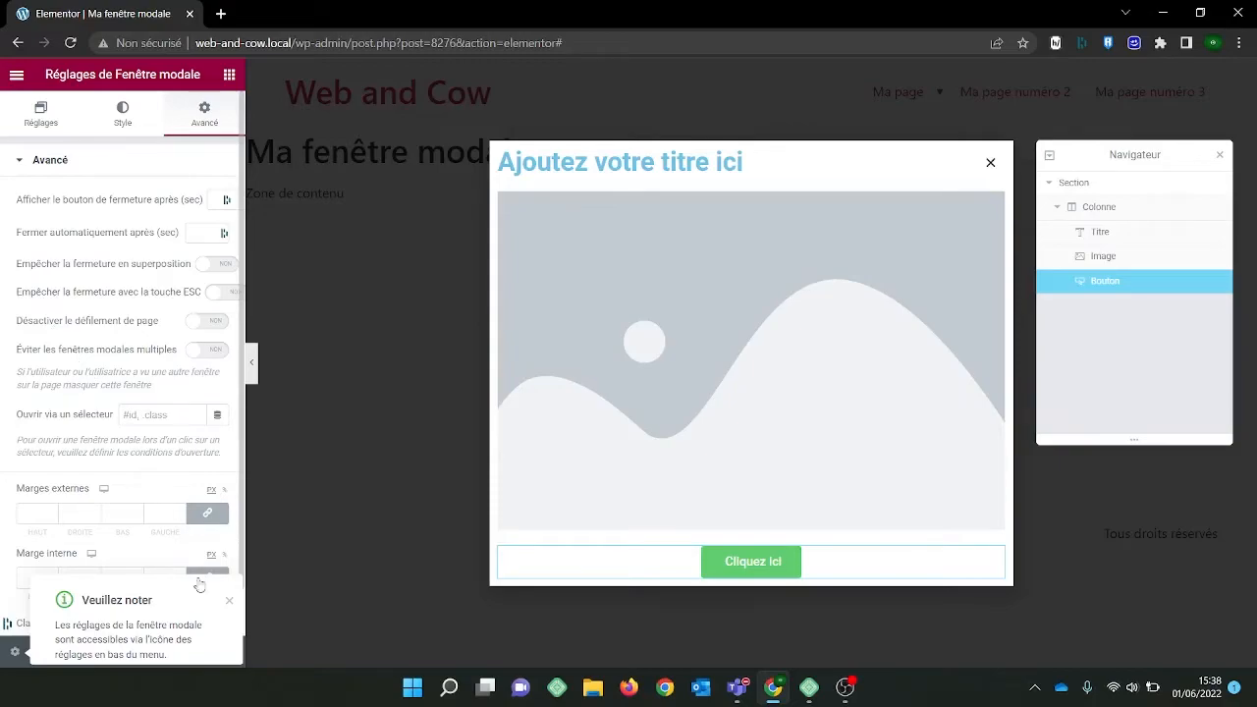
pyautogui.click(229, 599)
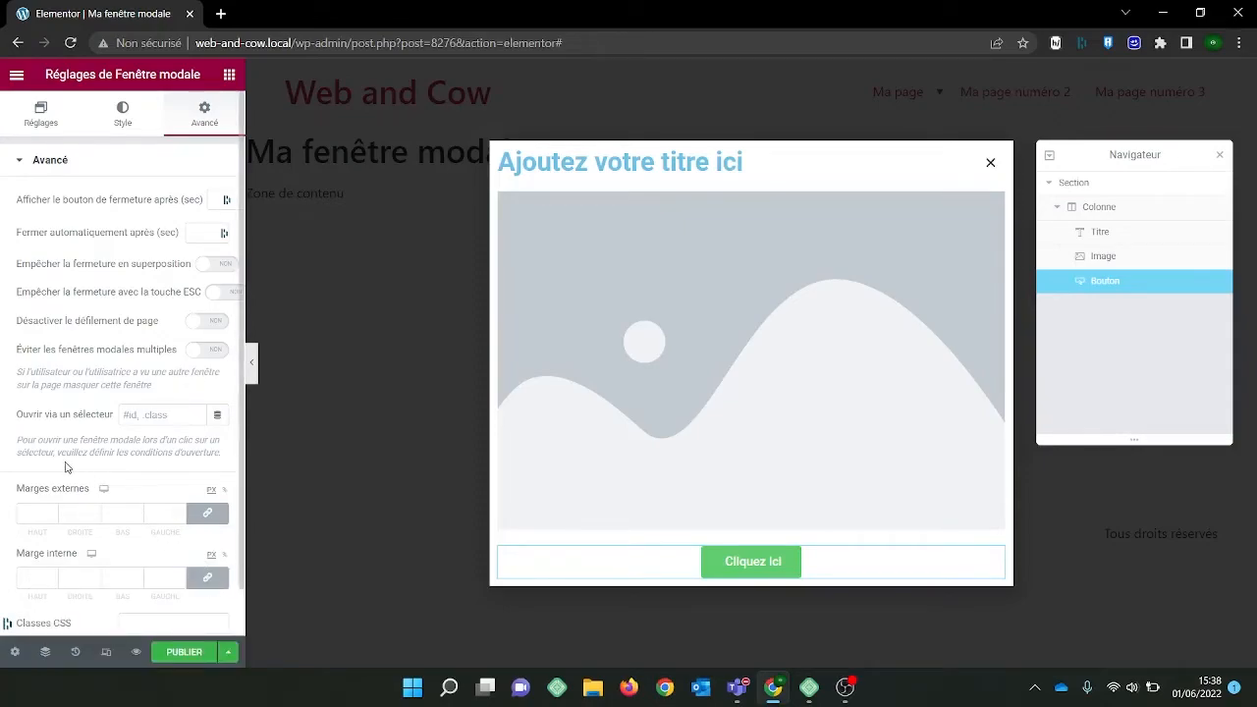
# Start publishing the popup and add a display condition that includes it across the whole site (Dans tout le site).
pyautogui.click(183, 653)
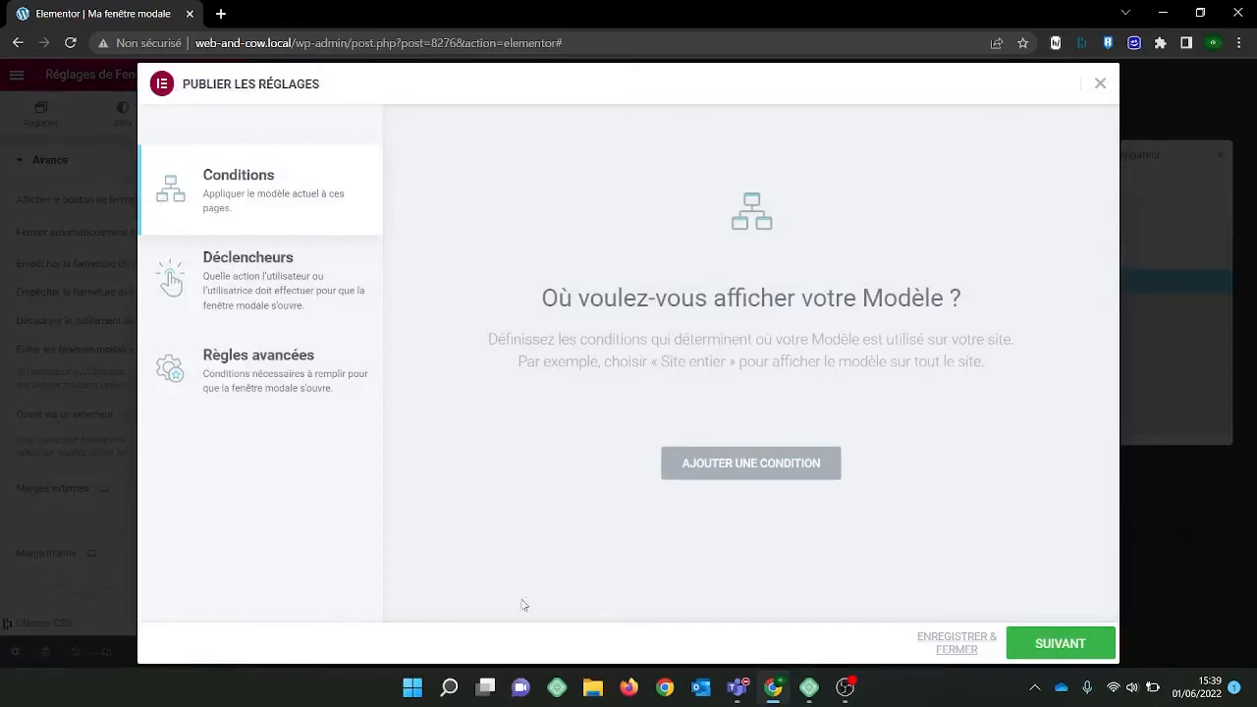
pyautogui.click(701, 464)
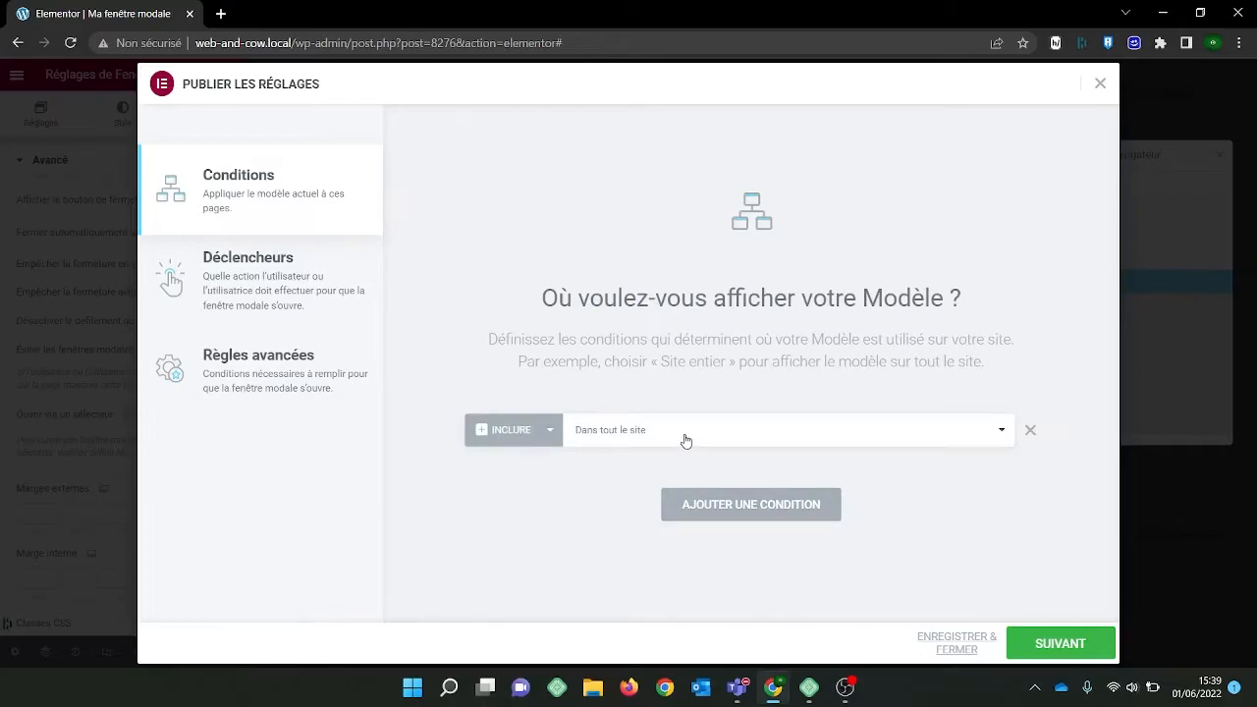
pyautogui.click(1057, 650)
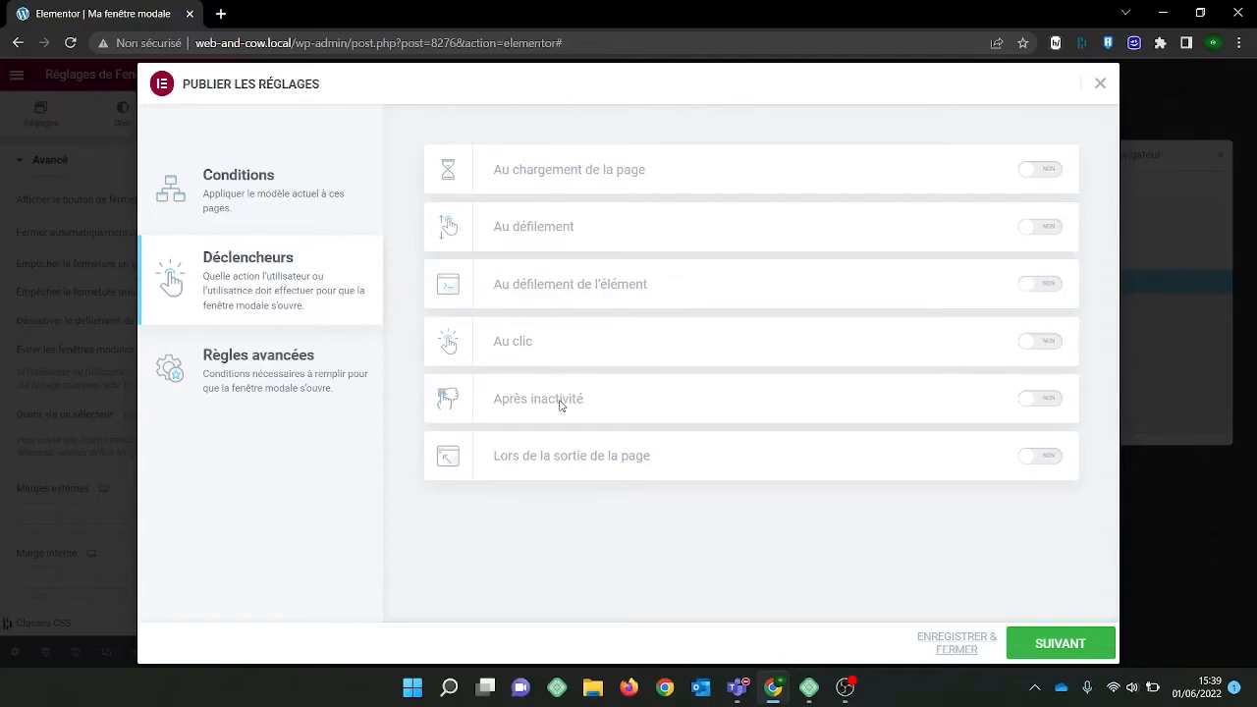
# Enable the "Au chargement de la page" trigger, leave the advanced rules off, and save and close the publish settings.
pyautogui.click(1070, 642)
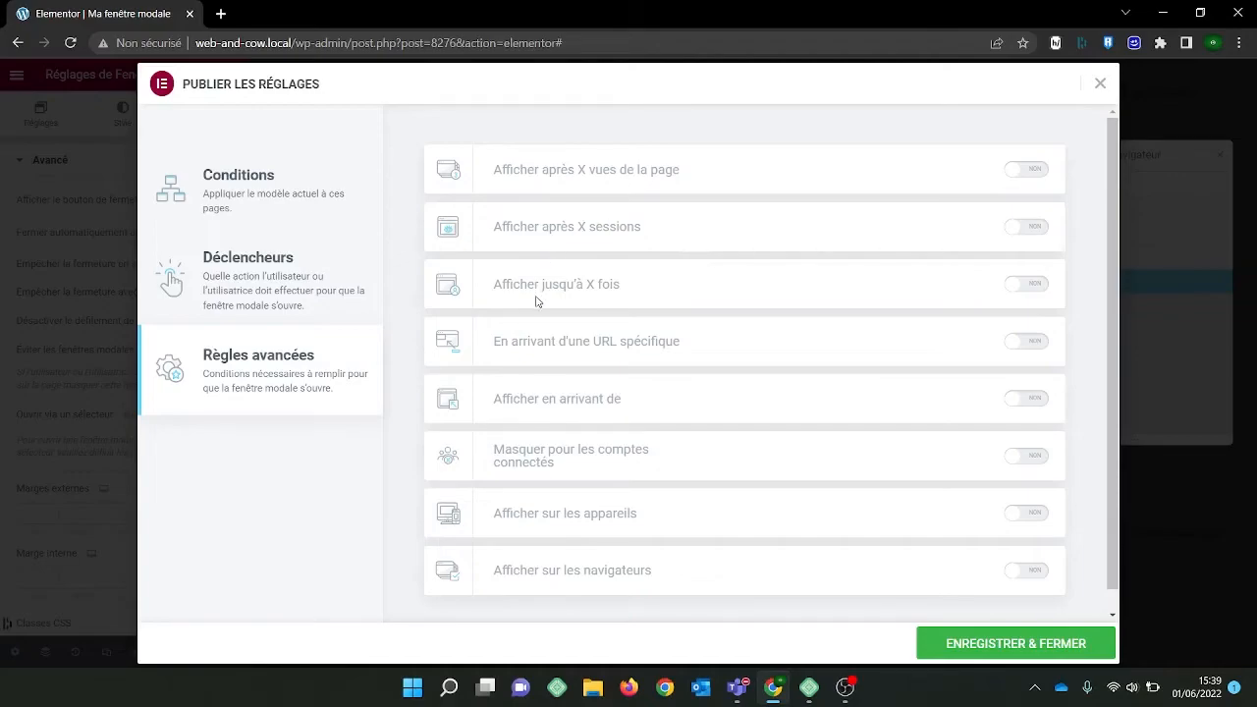
pyautogui.scroll(-1, 537, 301)
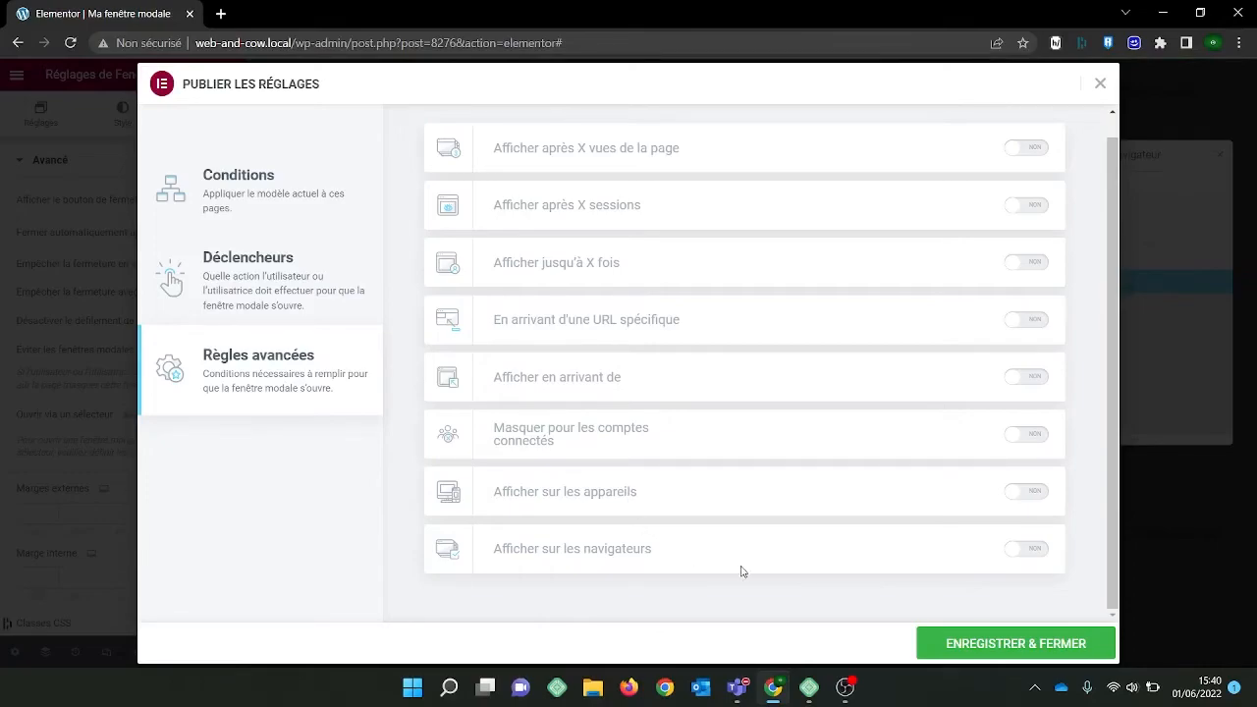
pyautogui.click(284, 311)
pyautogui.click(1038, 169)
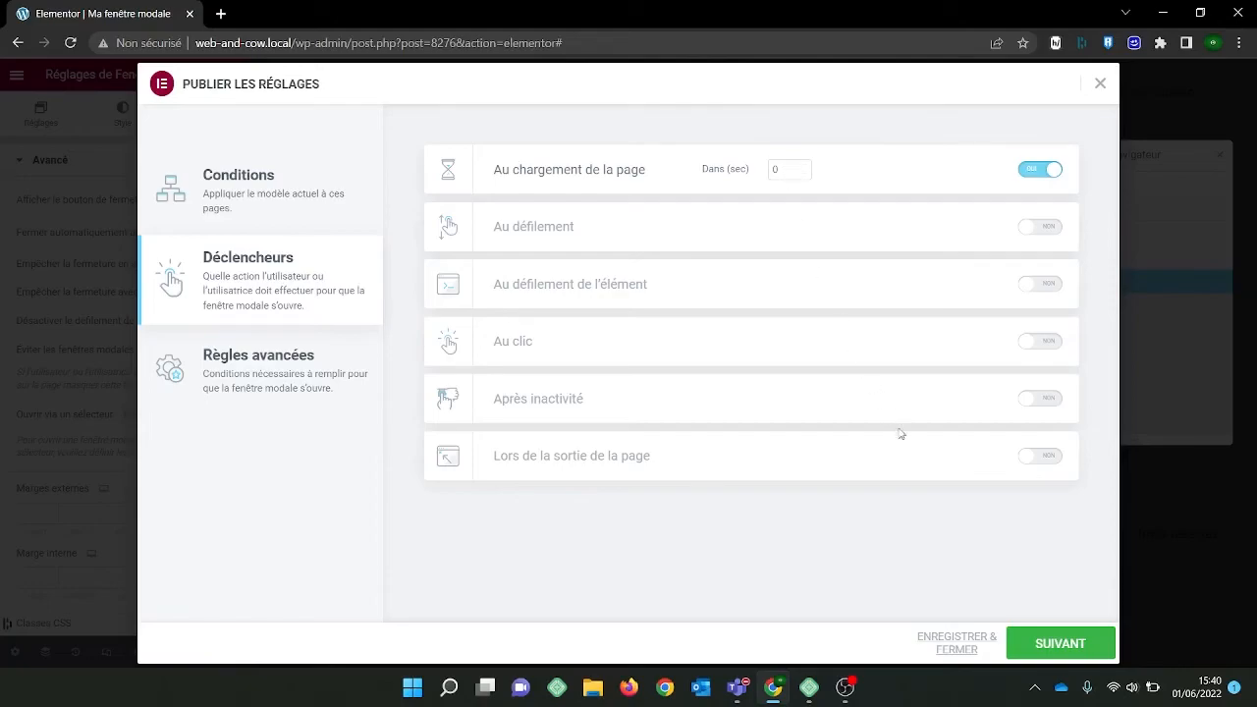
pyautogui.click(1057, 640)
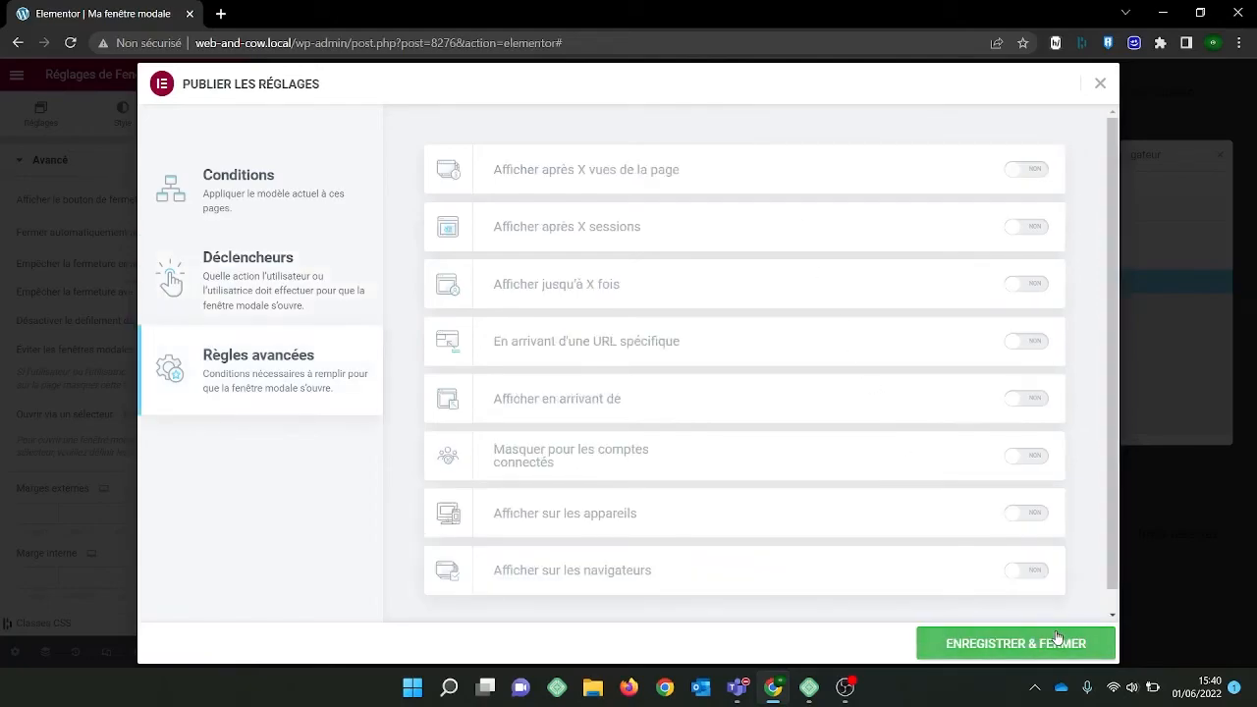
pyautogui.click(1057, 640)
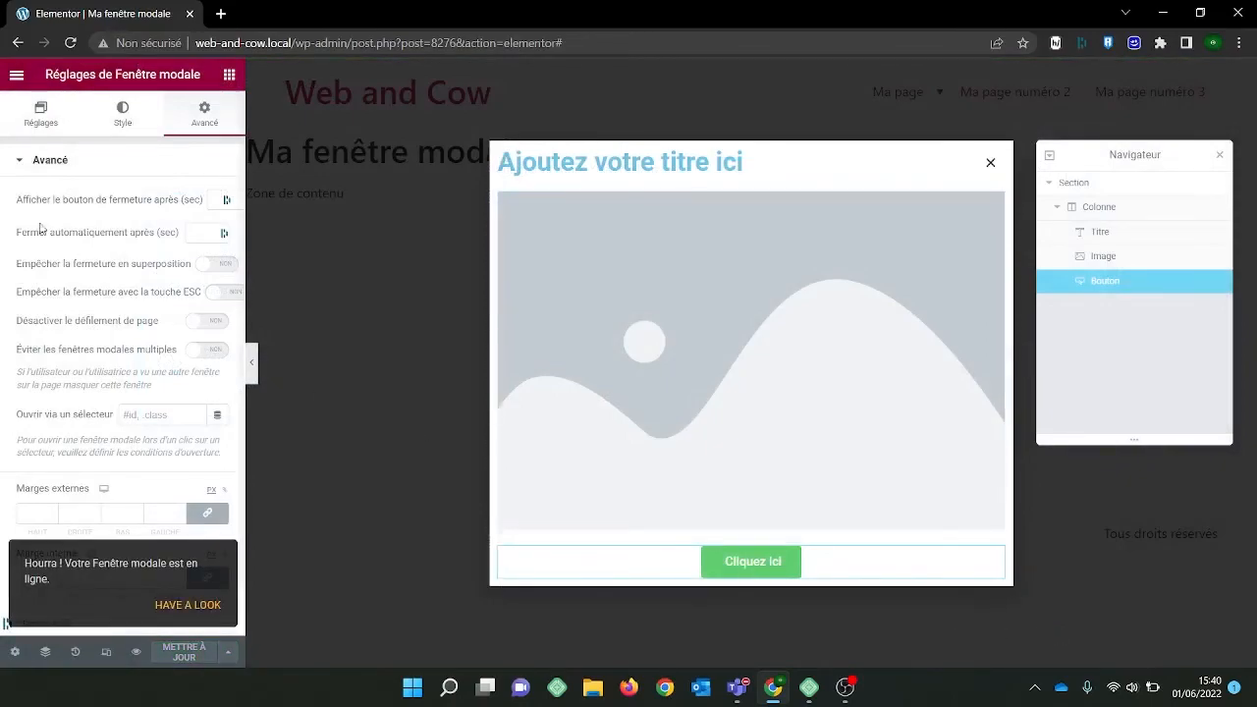
# Return from Elementor to the WordPress editor and update the "Ma fenêtre modale" template.
pyautogui.click(15, 74)
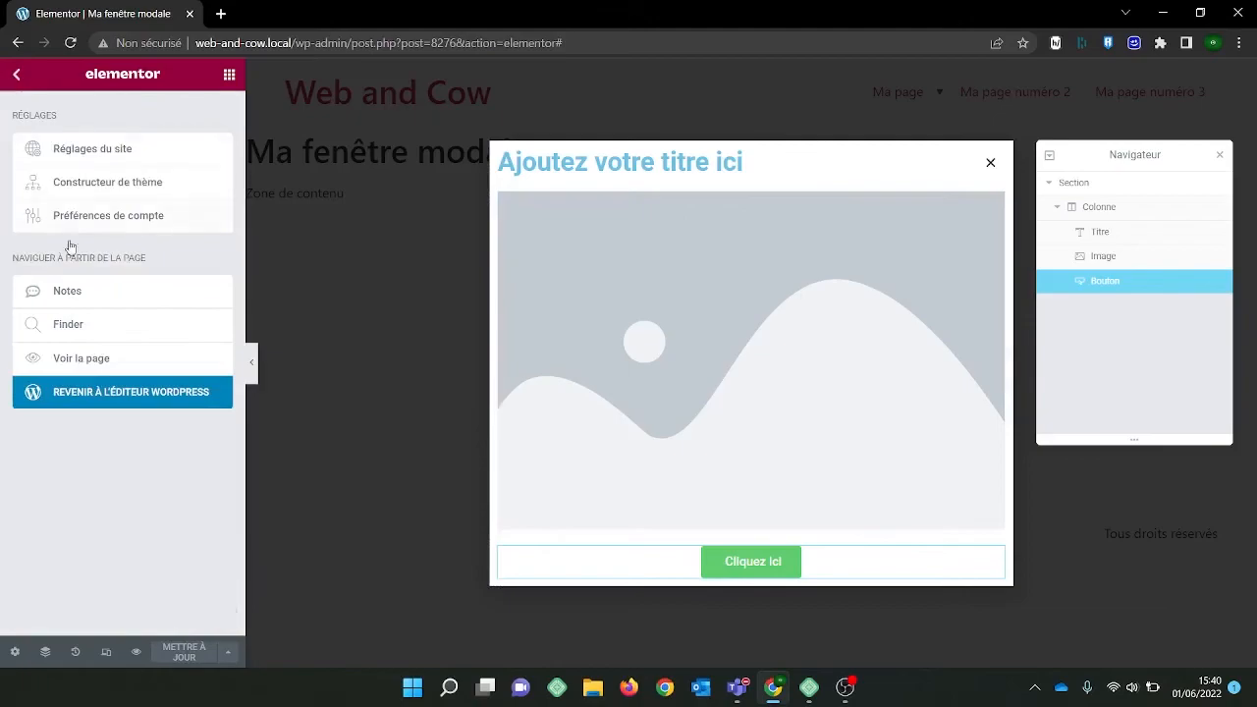
pyautogui.click(119, 390)
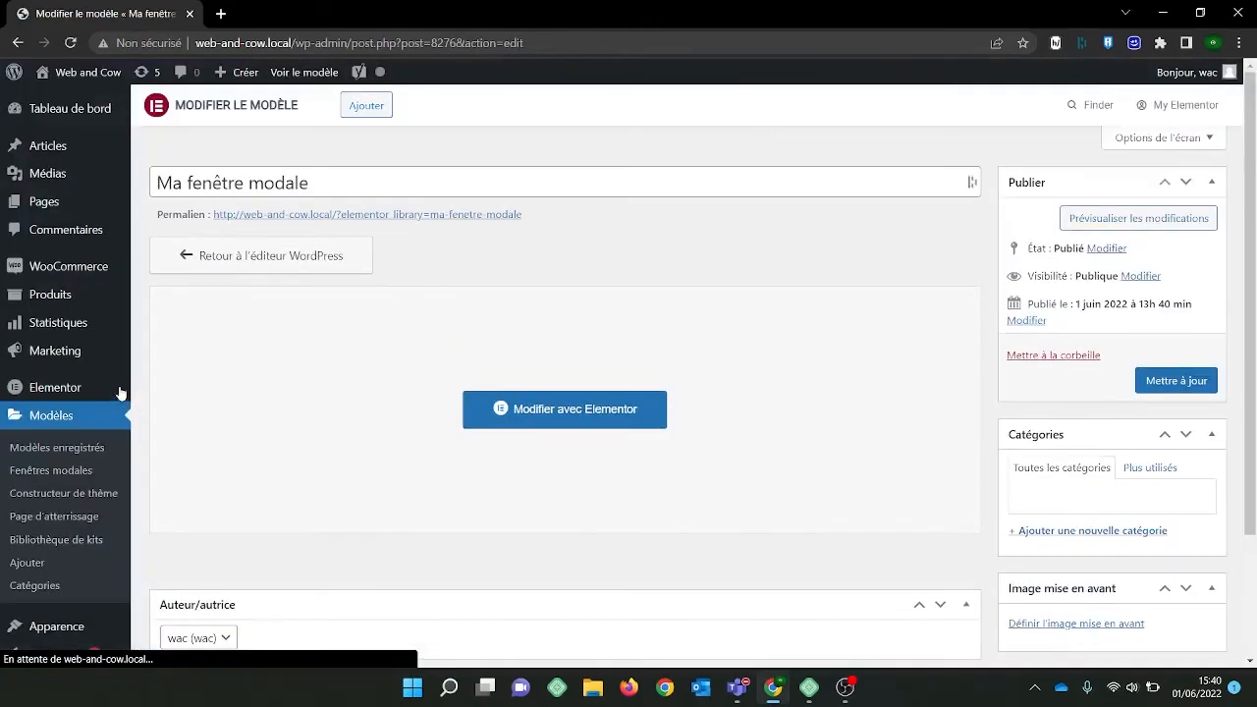
pyautogui.click(1140, 381)
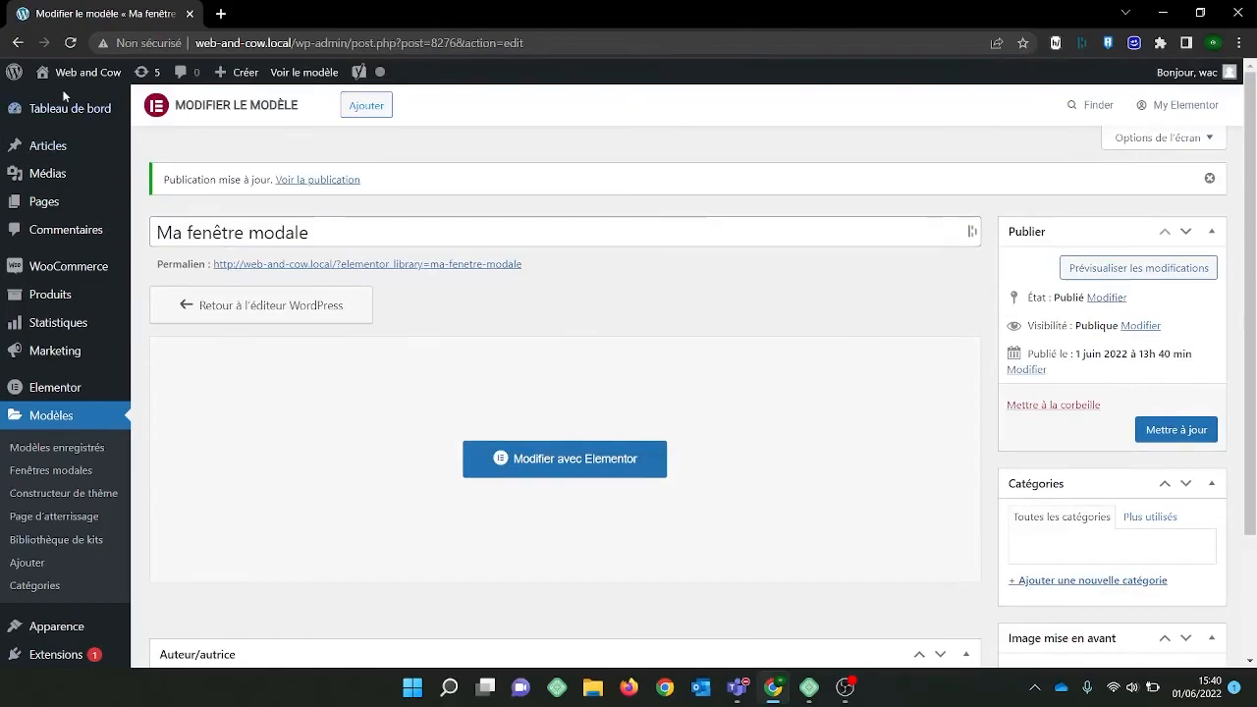
# Check the popup on the live Web and Cow home page and close it.
pyautogui.click(85, 82)
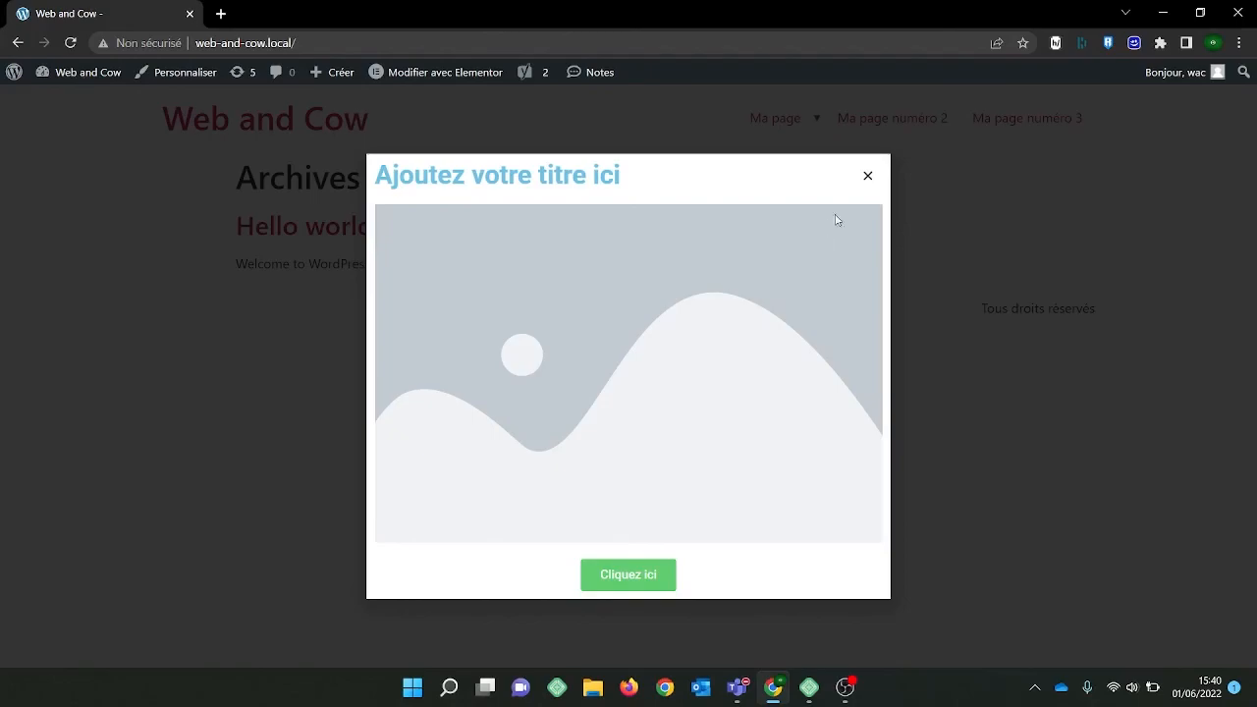
pyautogui.click(866, 178)
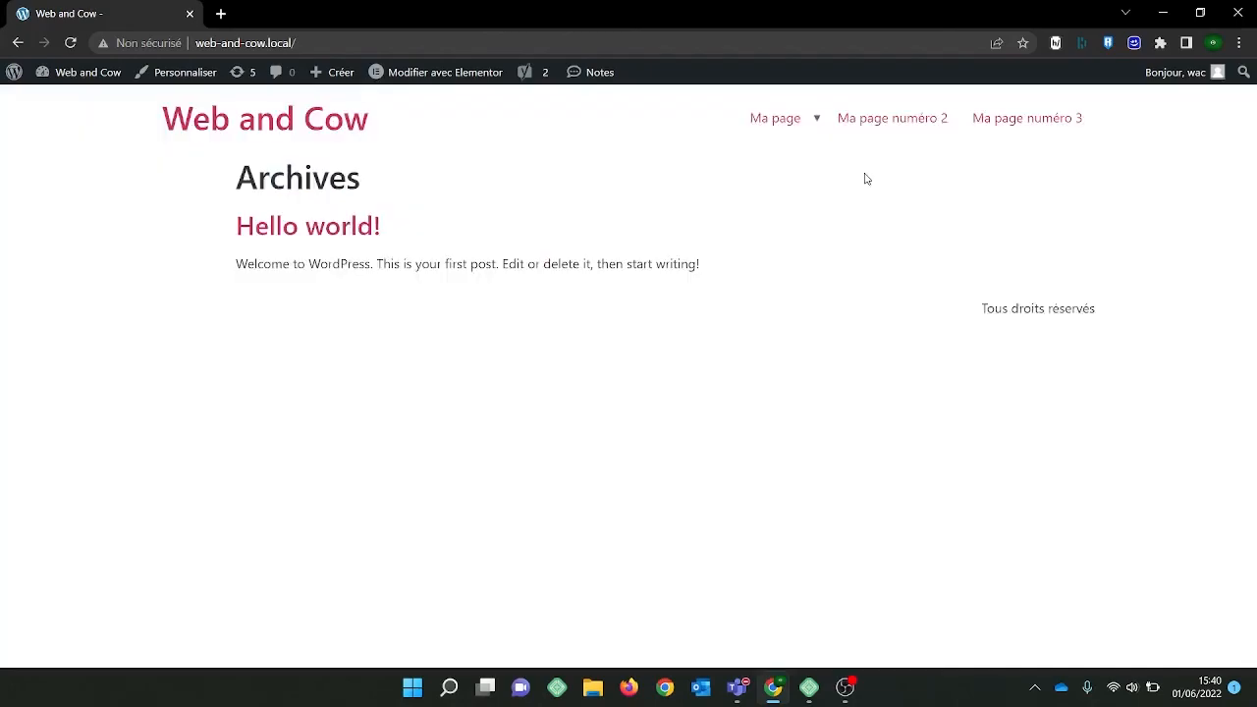